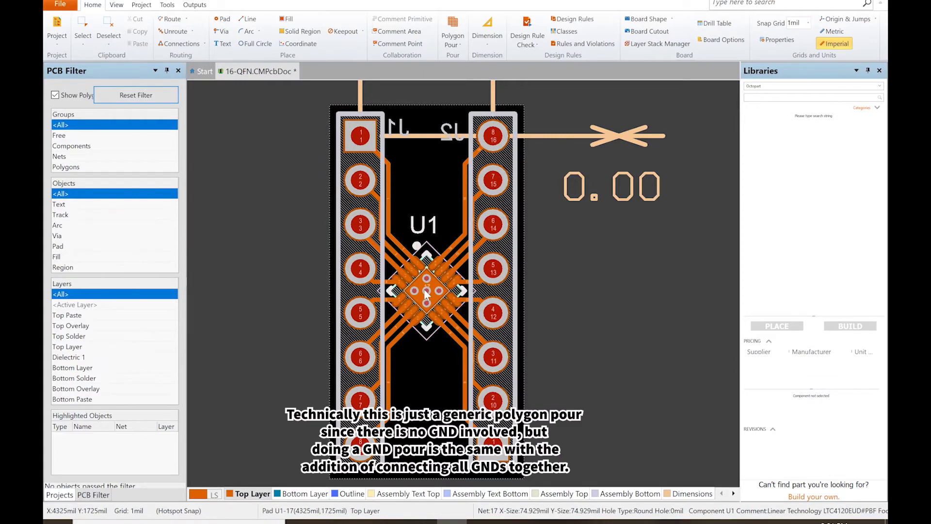
In the polygon pour settings, compare Hatched and None fills, then choose Solid.
{"action": "scroll", "coordinate": [425, 290], "scroll_direction": "up", "scroll_amount": 5, "text": "ctrl"}
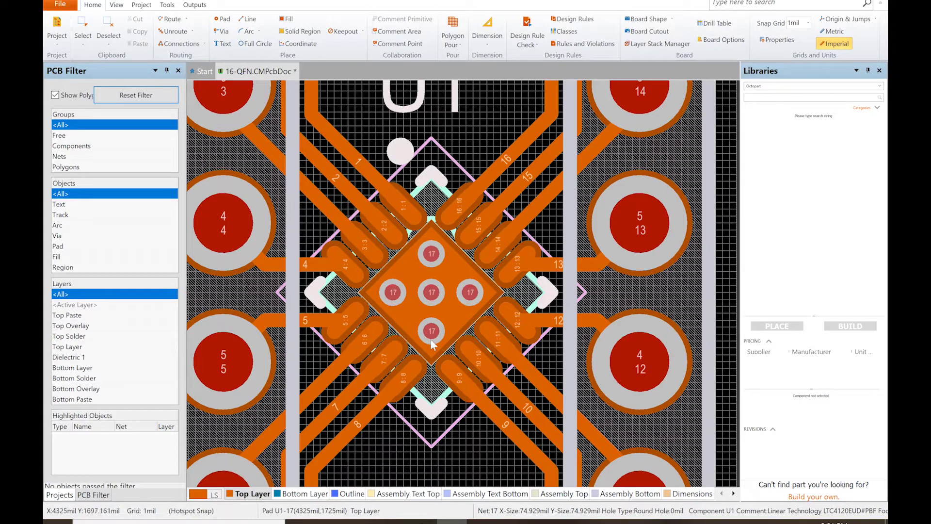
{"action": "scroll", "coordinate": [429, 310], "scroll_direction": "down", "scroll_amount": 6, "text": "ctrl"}
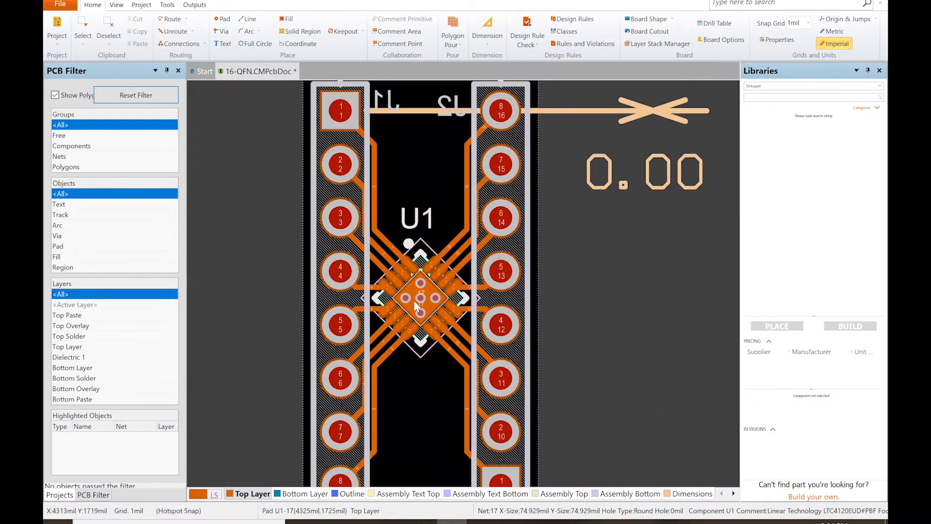
{"action": "scroll", "coordinate": [414, 302], "scroll_direction": "down", "scroll_amount": 1, "text": "ctrl"}
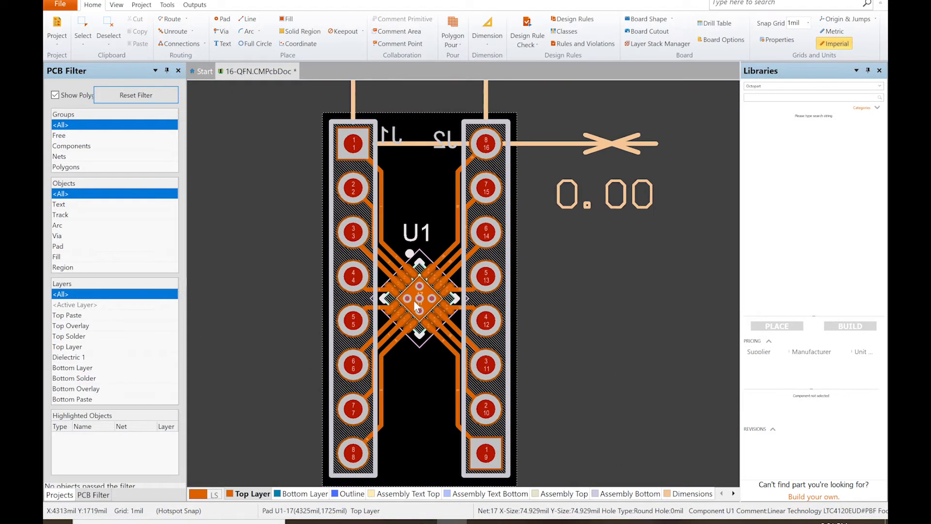
{"action": "left_click", "coordinate": [450, 27]}
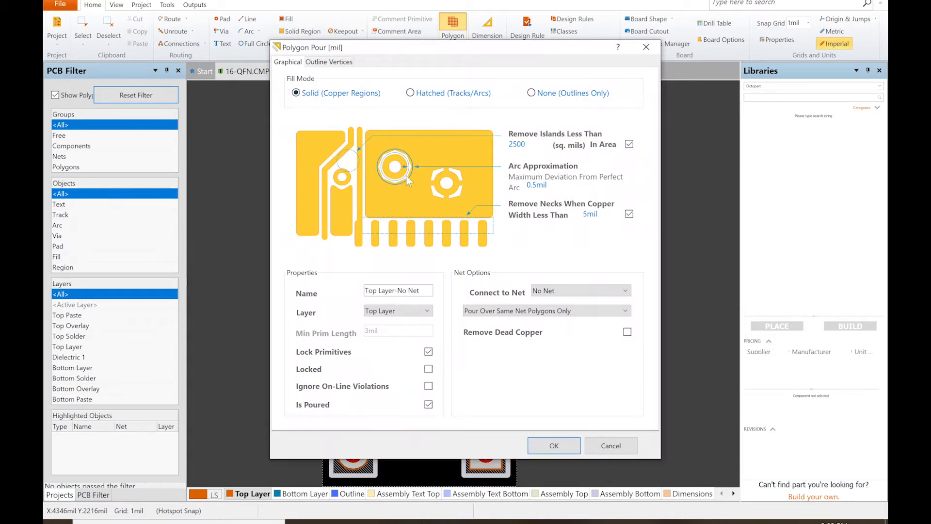
{"action": "left_click", "coordinate": [411, 94]}
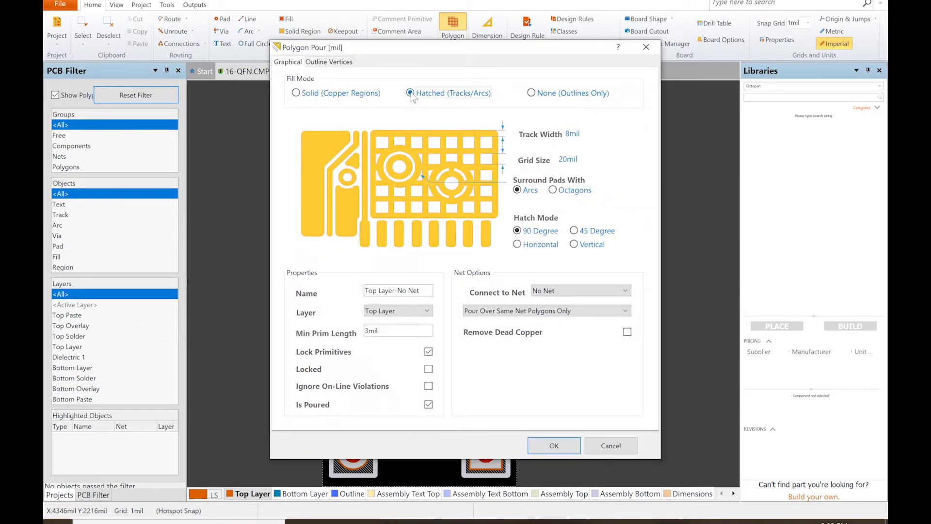
{"action": "left_click", "coordinate": [531, 95]}
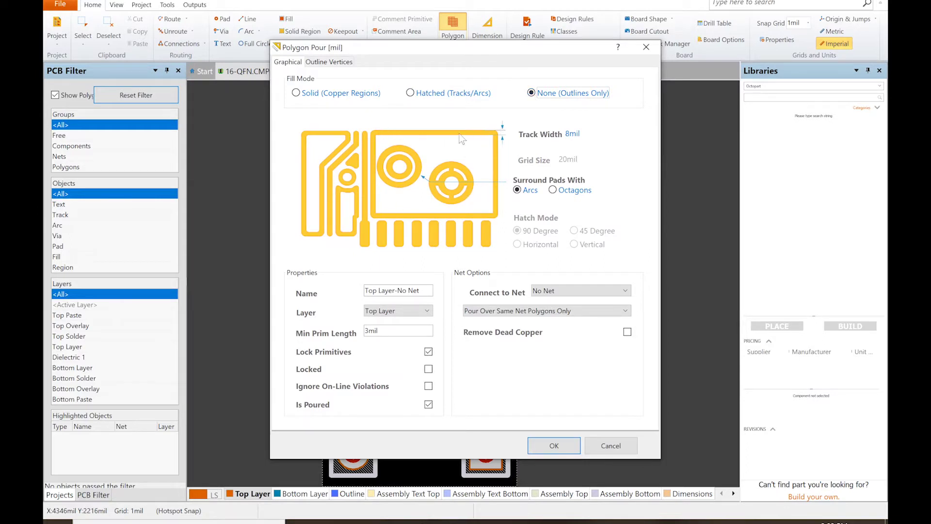
{"action": "left_click", "coordinate": [410, 93]}
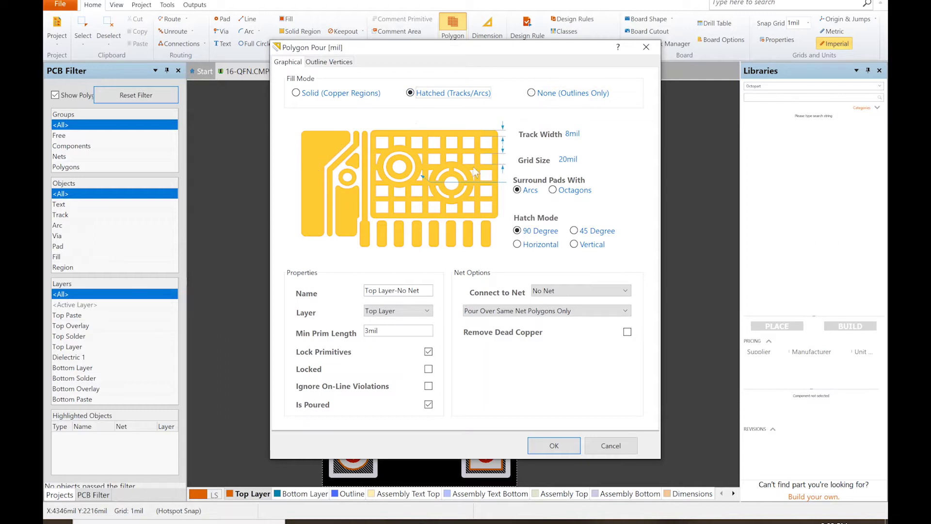
{"action": "left_click", "coordinate": [300, 94]}
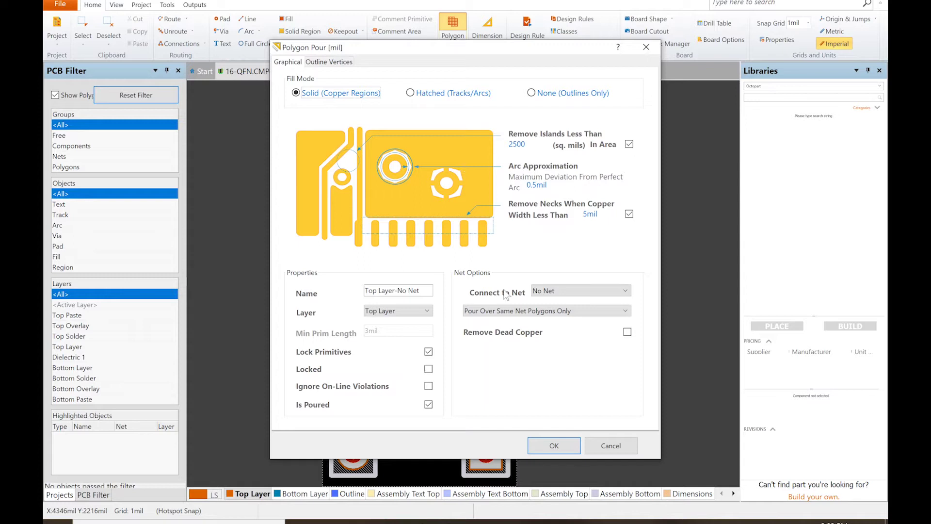
Connect the pour to net 17 and rename it to 'Top Layer- 17'.
{"action": "left_click", "coordinate": [625, 292]}
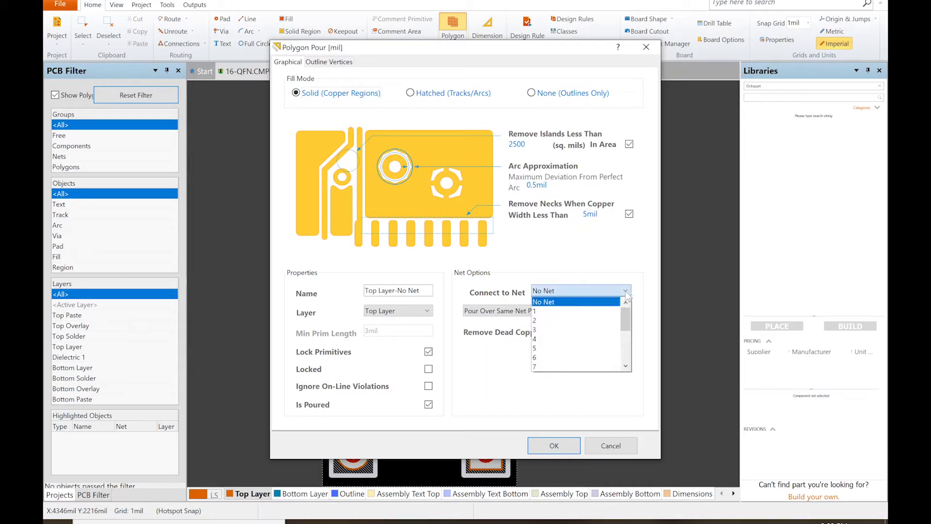
{"action": "scroll", "coordinate": [621, 320], "scroll_direction": "down", "scroll_amount": 3}
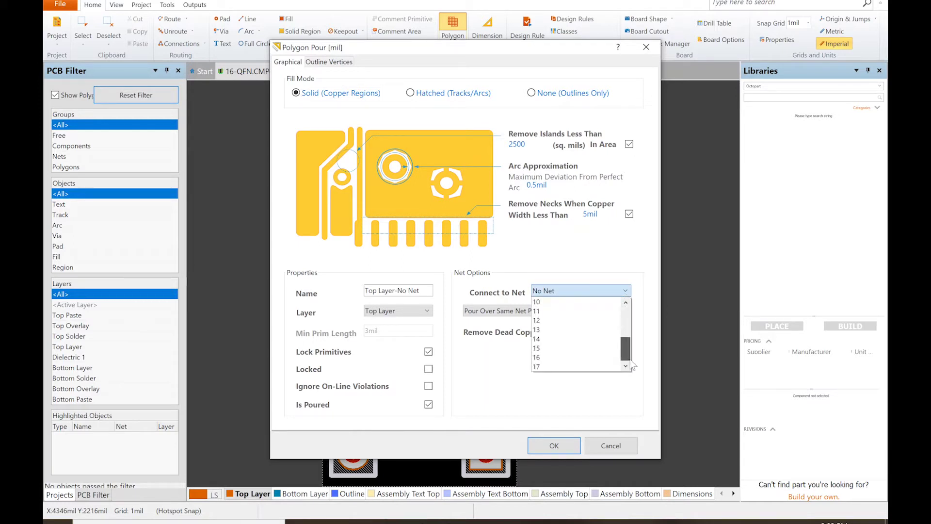
{"action": "left_click", "coordinate": [609, 367]}
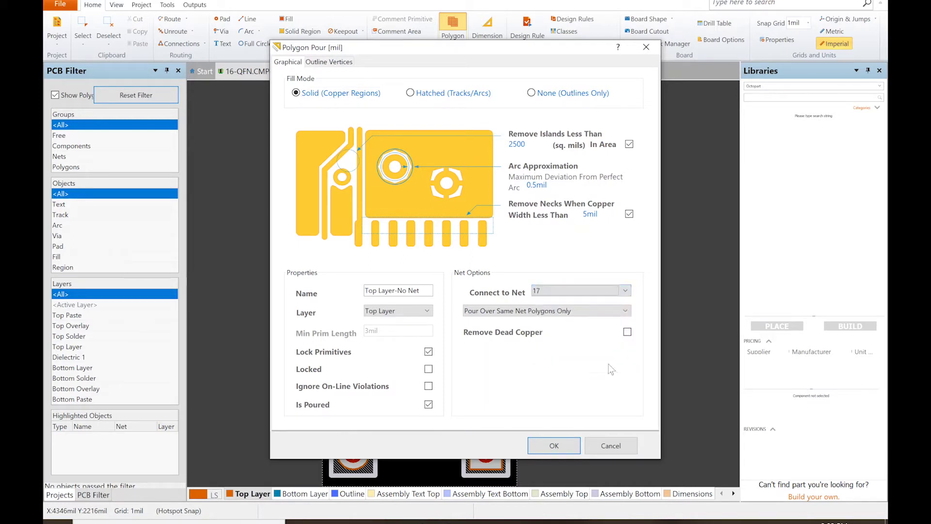
{"action": "left_click", "coordinate": [398, 290]}
{"action": "double_click", "coordinate": [414, 290]}
{"action": "key", "text": "BackSpace"}
{"action": "key", "text": "BackSpace"}
{"action": "type", "text": "17"}
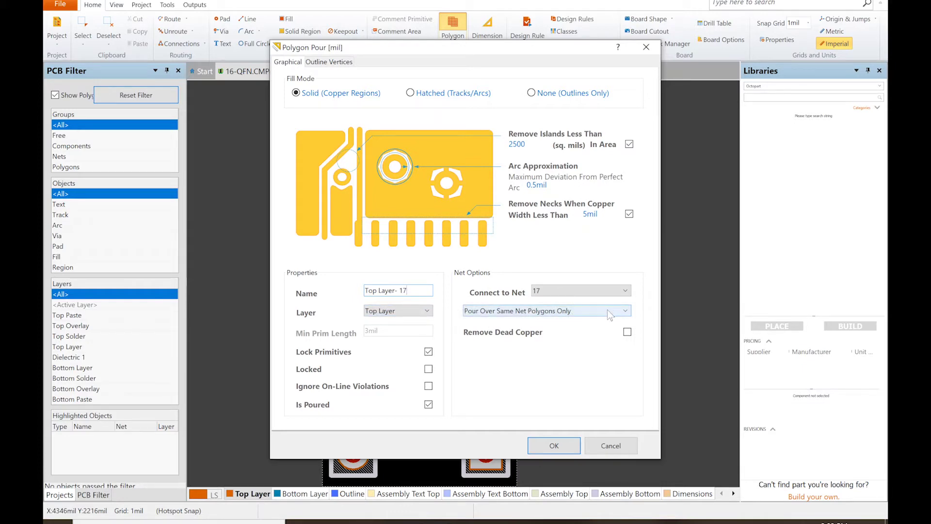
Accept the settings and trace the pour outline through the top-left, bottom-right and bottom-left board corners.
{"action": "left_click", "coordinate": [554, 445]}
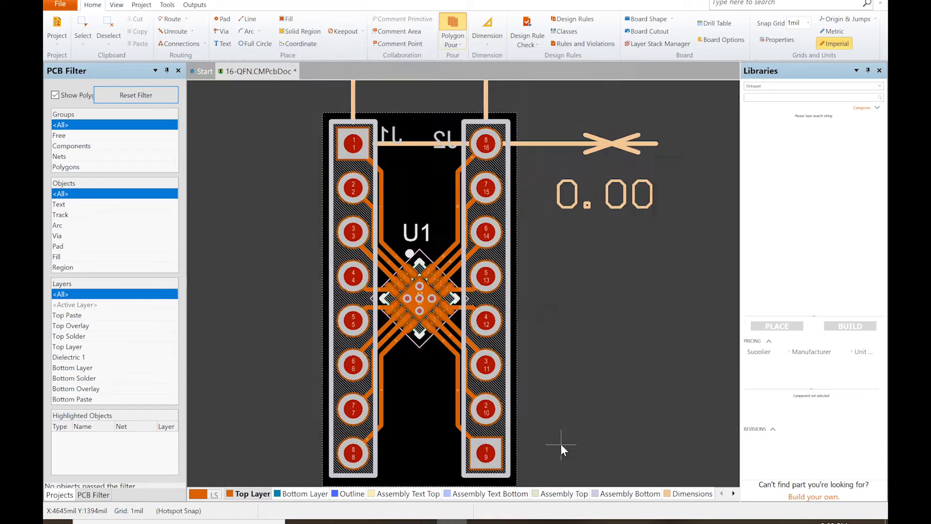
{"action": "left_click", "coordinate": [323, 113]}
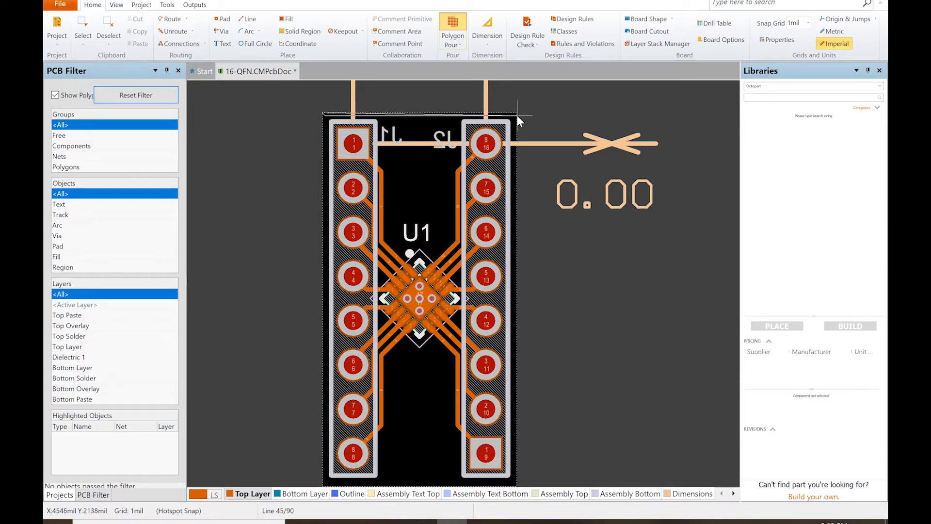
{"action": "key", "text": "space"}
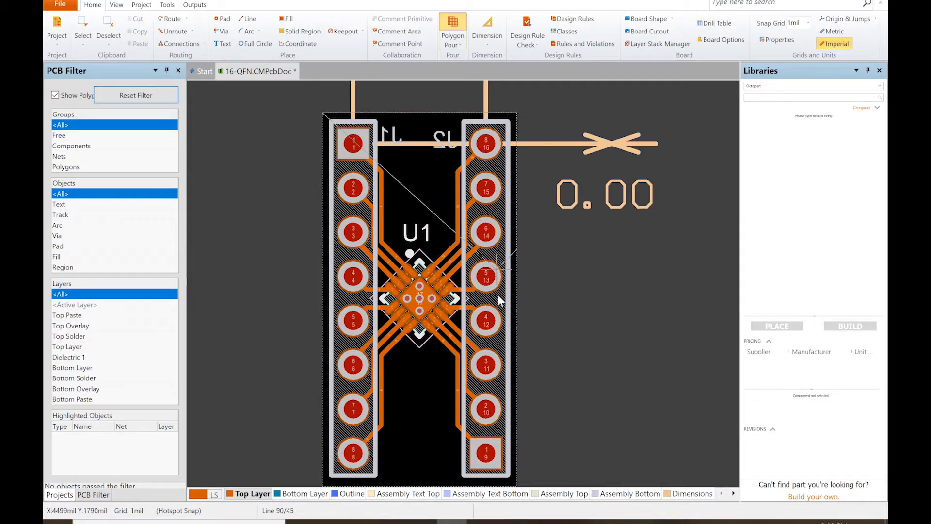
{"action": "scroll", "coordinate": [509, 310], "scroll_direction": "down", "scroll_amount": 2}
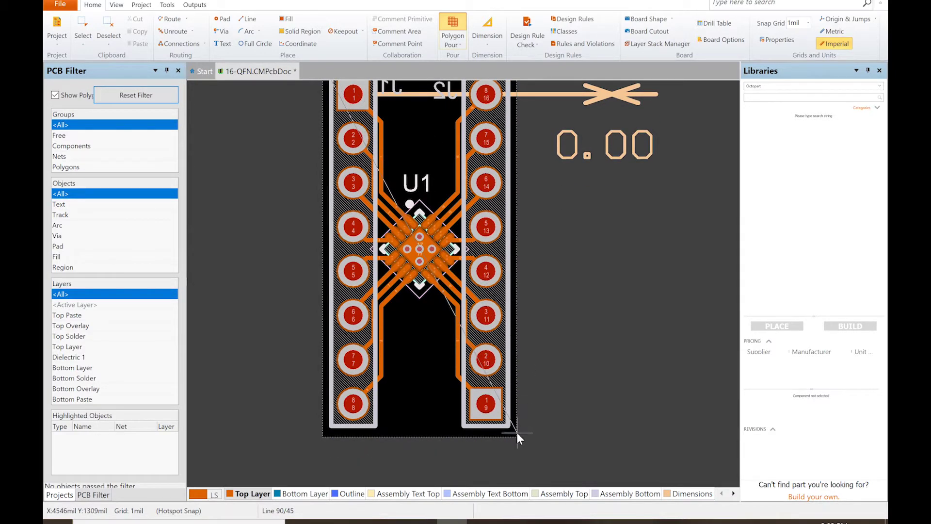
{"action": "key", "text": "space"}
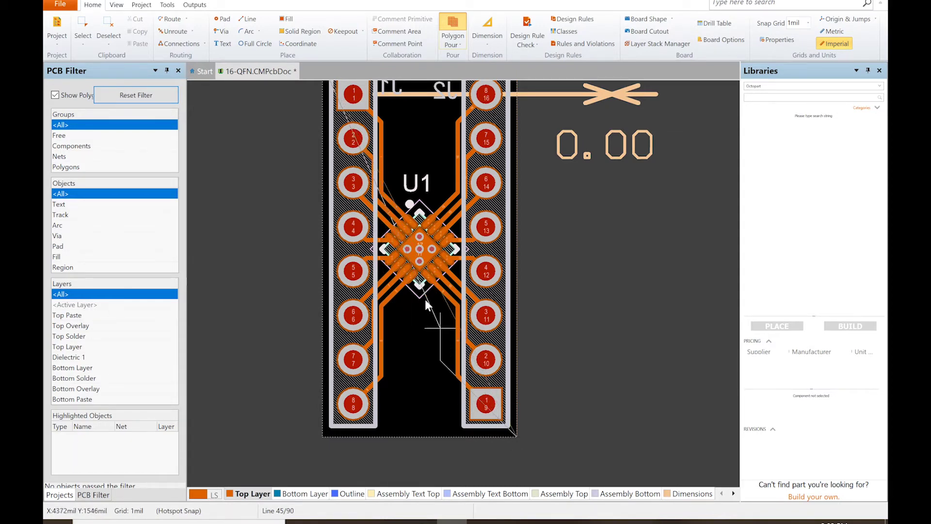
{"action": "left_click", "coordinate": [504, 427]}
{"action": "left_click", "coordinate": [323, 435]}
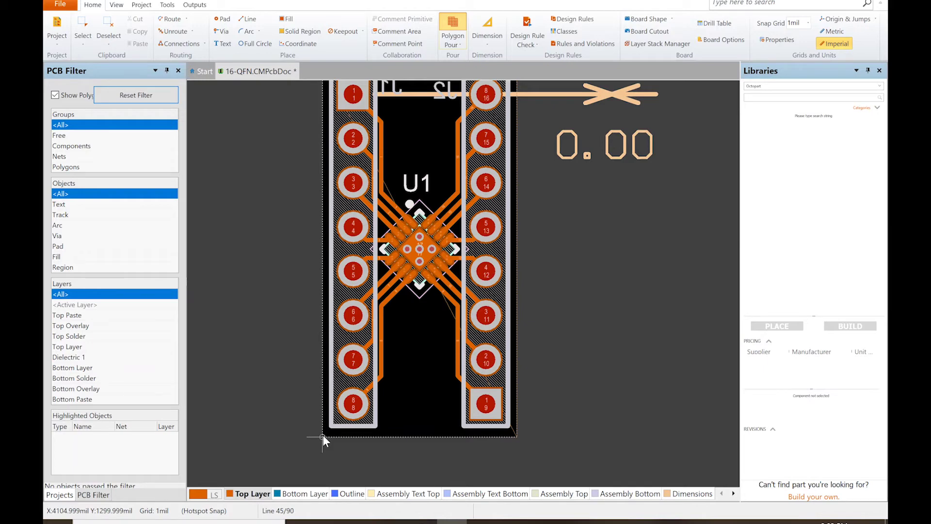
{"action": "key", "text": "space"}
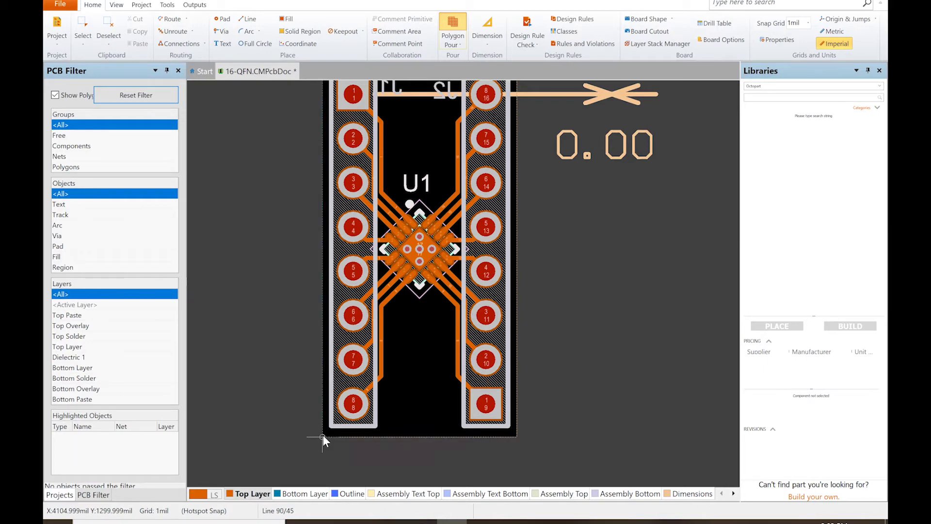
{"action": "right_click", "coordinate": [270, 179]}
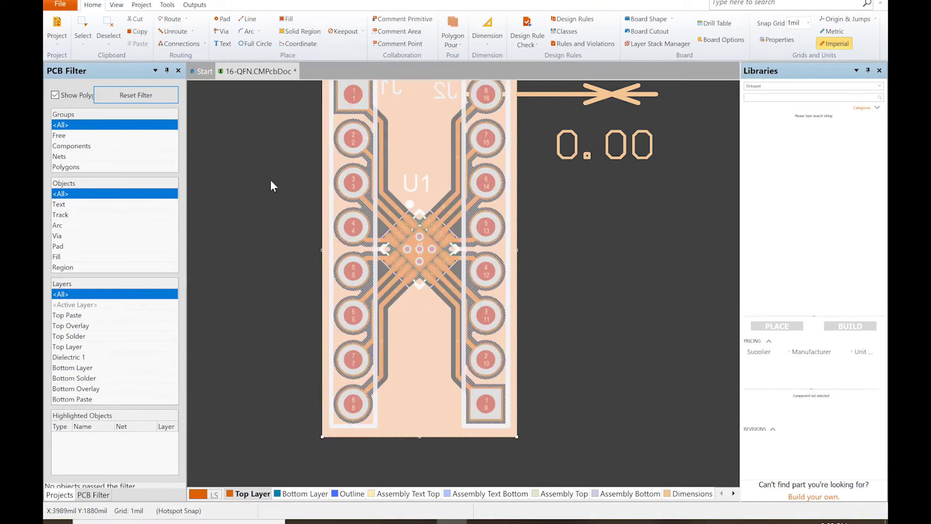
{"action": "scroll", "coordinate": [291, 233], "scroll_direction": "up", "scroll_amount": 2}
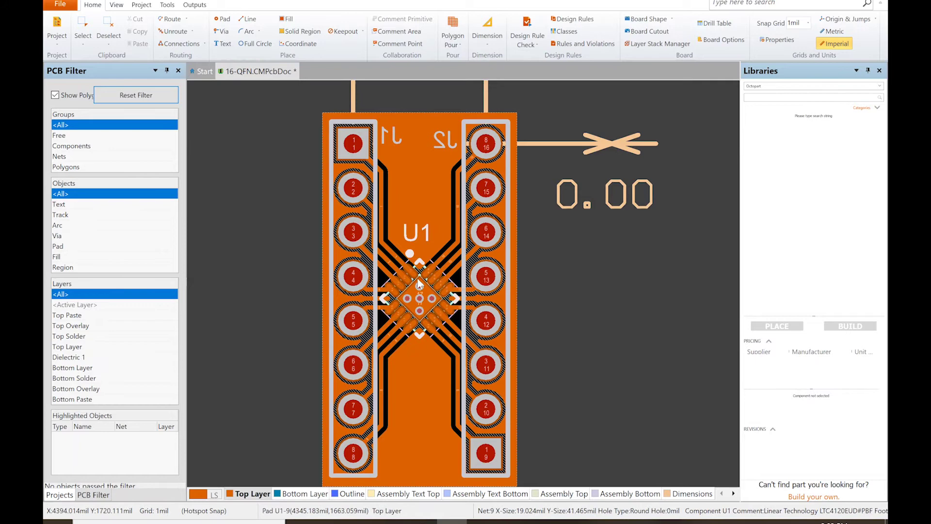
{"action": "left_click", "coordinate": [419, 167]}
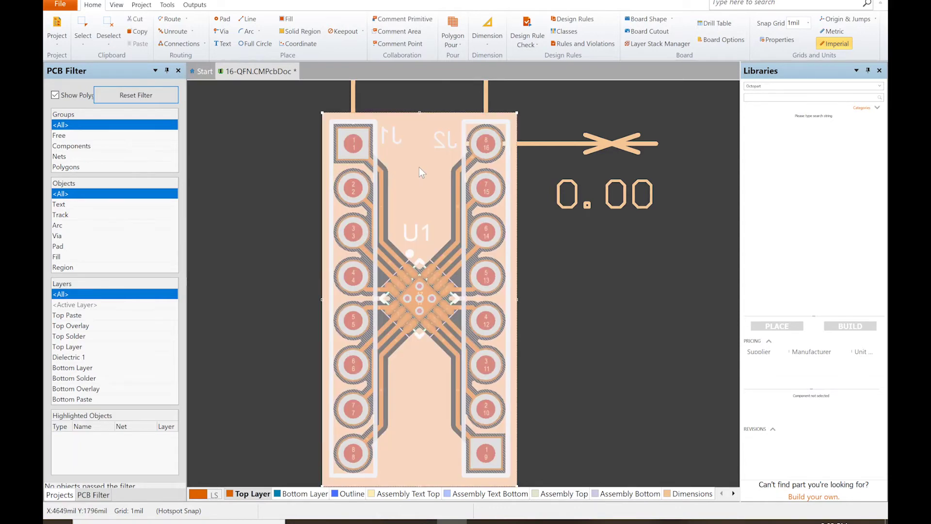
{"action": "left_click", "coordinate": [460, 44]}
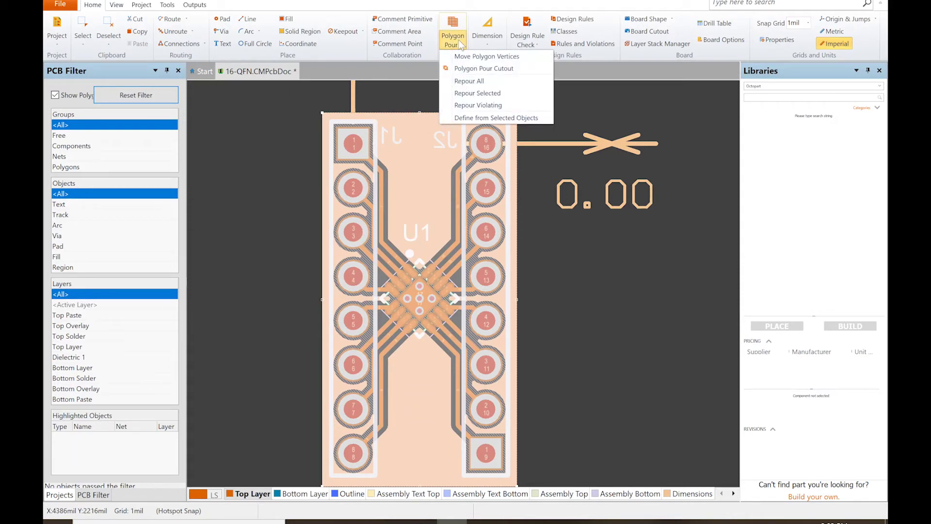
{"action": "left_click", "coordinate": [398, 94]}
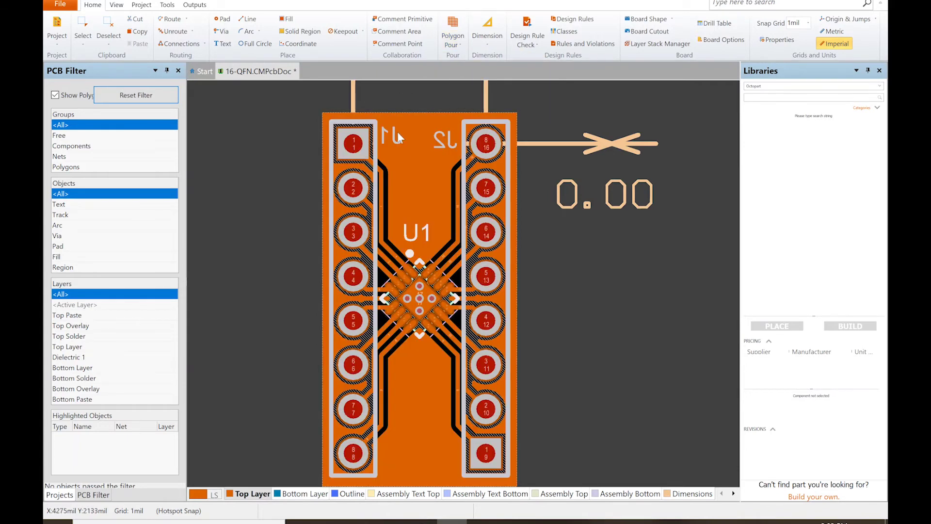
{"action": "left_click", "coordinate": [409, 171]}
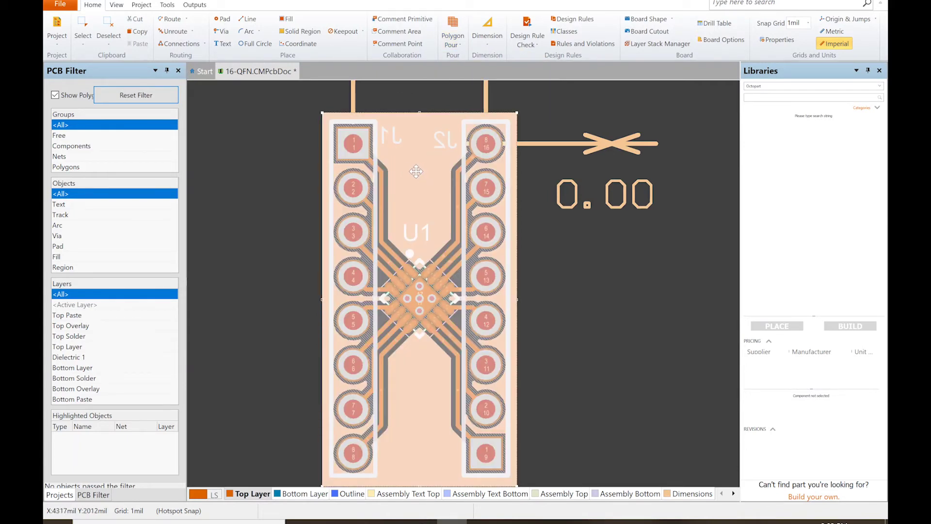
Move the net 17 pour onto the Bottom Layer in its properties and repour it immediately.
{"action": "right_click", "coordinate": [417, 171]}
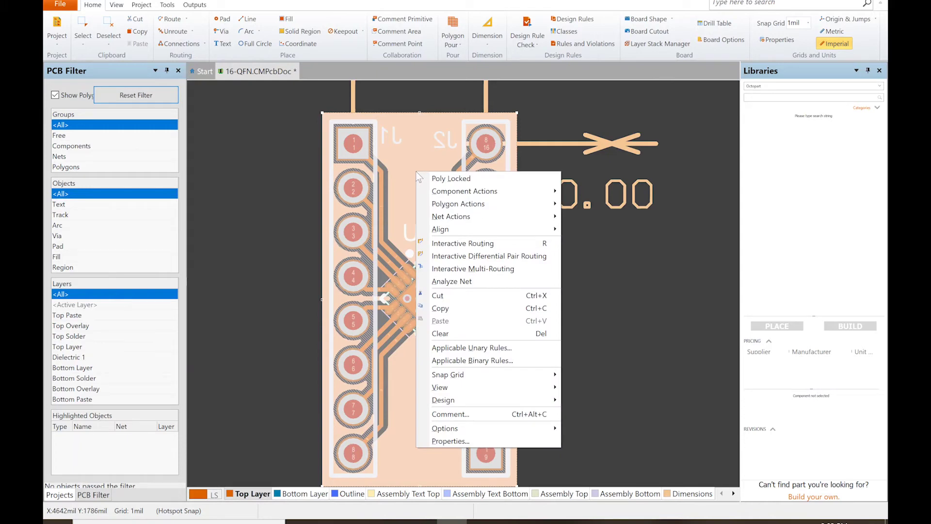
{"action": "left_click", "coordinate": [483, 441]}
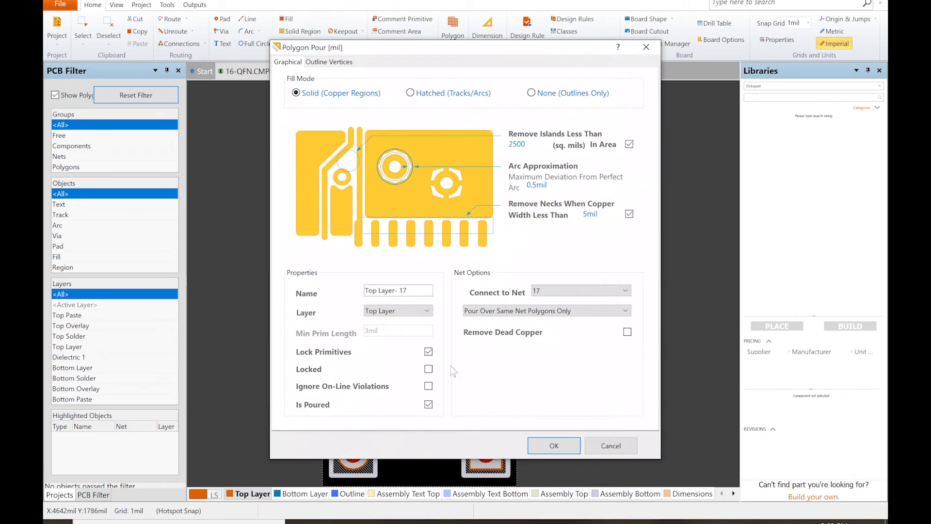
{"action": "left_click", "coordinate": [426, 315]}
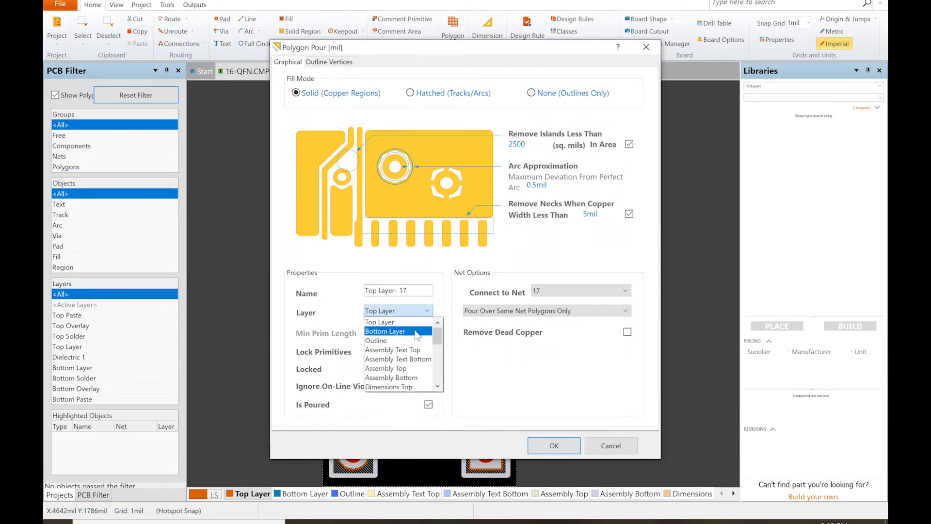
{"action": "left_click", "coordinate": [415, 331]}
{"action": "left_click", "coordinate": [558, 447]}
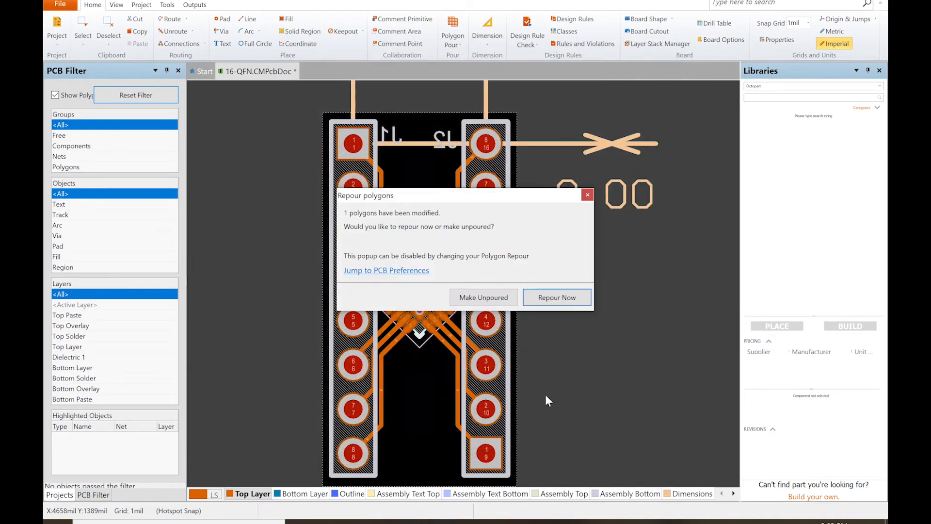
{"action": "left_click", "coordinate": [556, 297]}
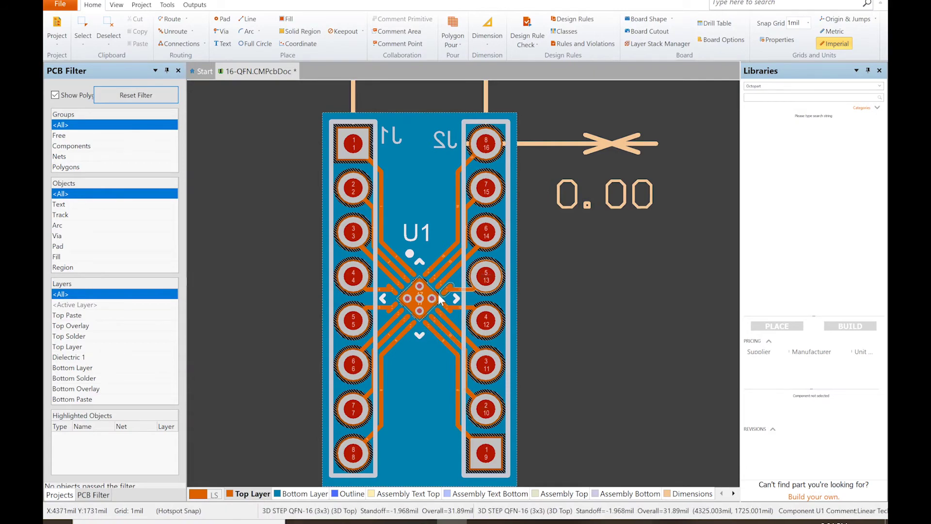
View the board in 3D, tilting and zooming to inspect U1's centre-pad vias, then return to top view.
{"action": "scroll", "coordinate": [439, 298], "scroll_direction": "up", "scroll_amount": 5, "text": "ctrl"}
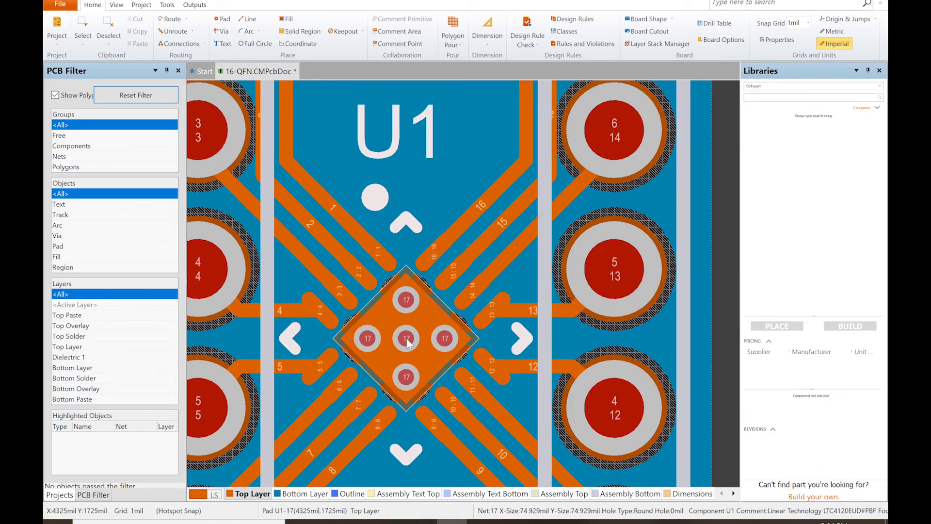
{"action": "scroll", "coordinate": [403, 331], "scroll_direction": "down", "scroll_amount": 2, "text": "ctrl"}
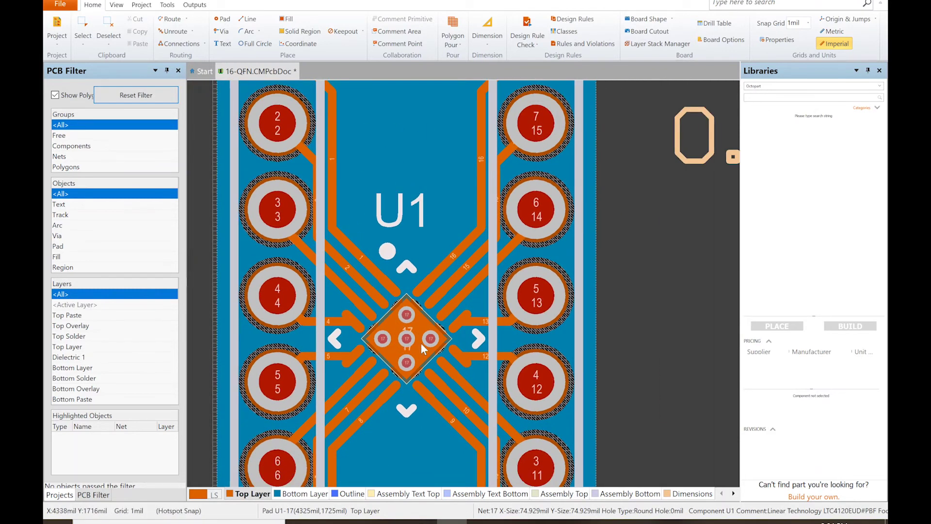
{"action": "key", "text": "3"}
{"action": "scroll", "coordinate": [388, 377], "scroll_direction": "down", "scroll_amount": 3}
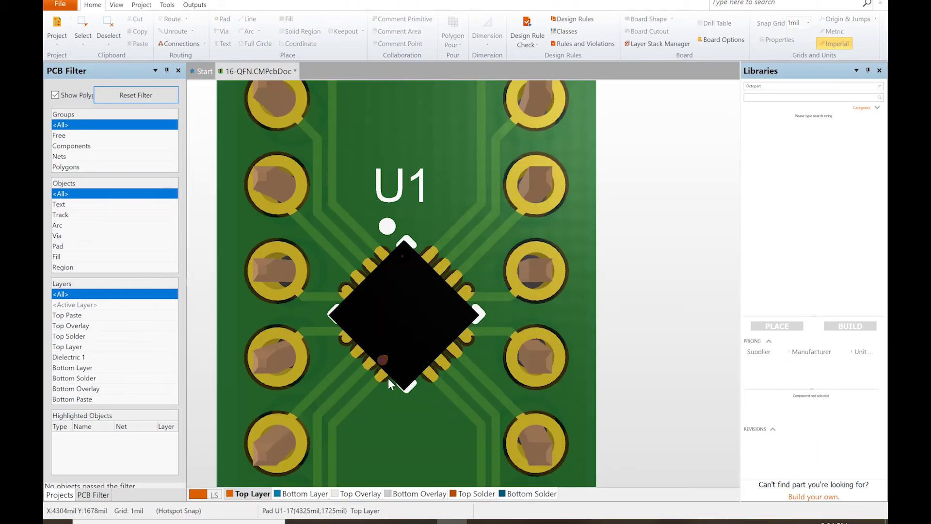
{"action": "key", "text": "3"}
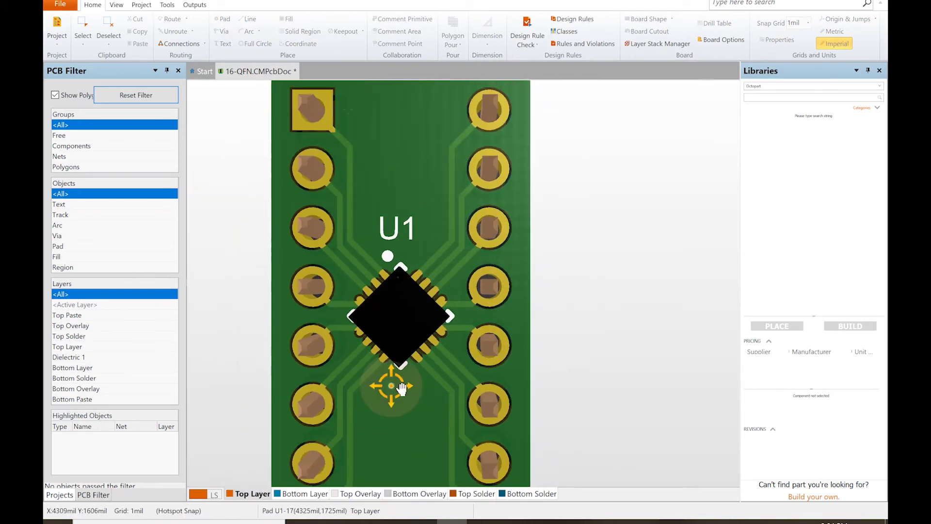
{"action": "right_click_drag", "start_coordinate": [386, 384], "coordinate": [516, 115], "text": "shift"}
{"action": "scroll", "coordinate": [350, 444], "scroll_direction": "up", "scroll_amount": 4, "text": "ctrl"}
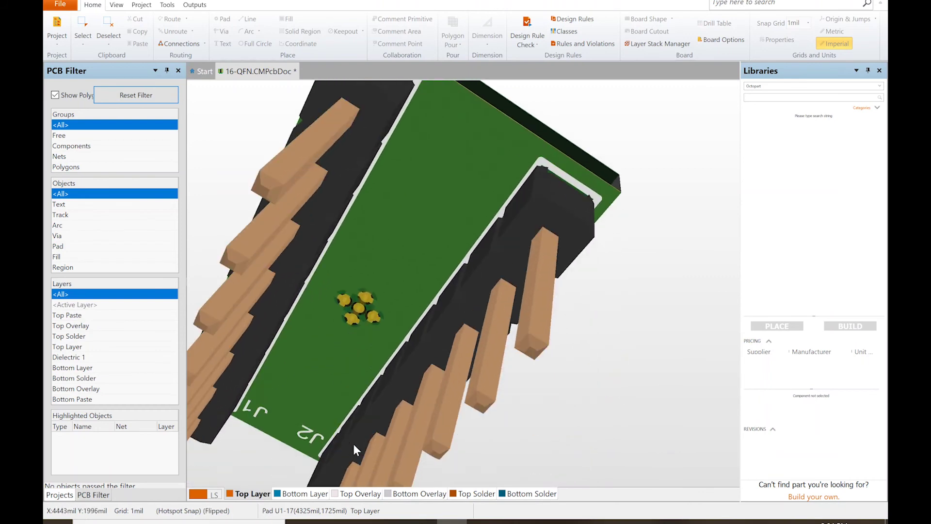
{"action": "scroll", "coordinate": [359, 314], "scroll_direction": "up", "scroll_amount": 5, "text": "ctrl"}
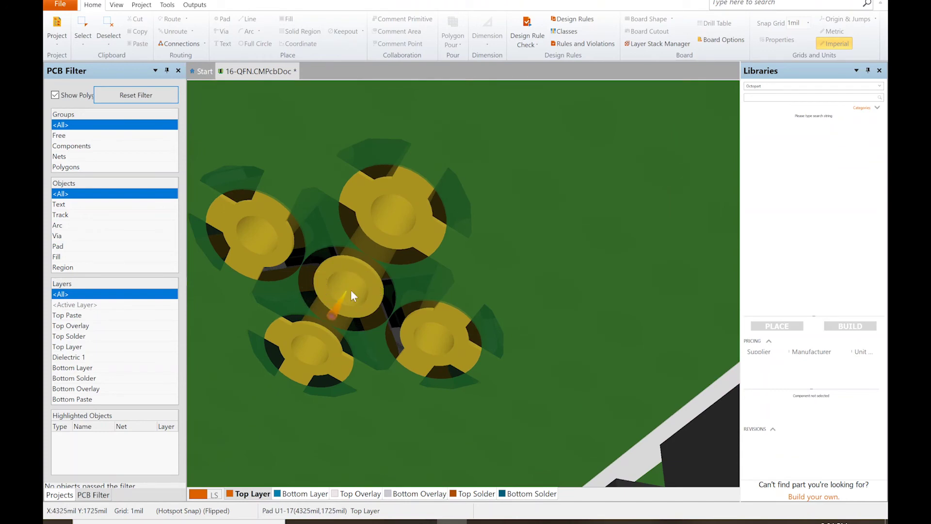
{"action": "scroll", "coordinate": [326, 305], "scroll_direction": "down", "scroll_amount": 6, "text": "ctrl"}
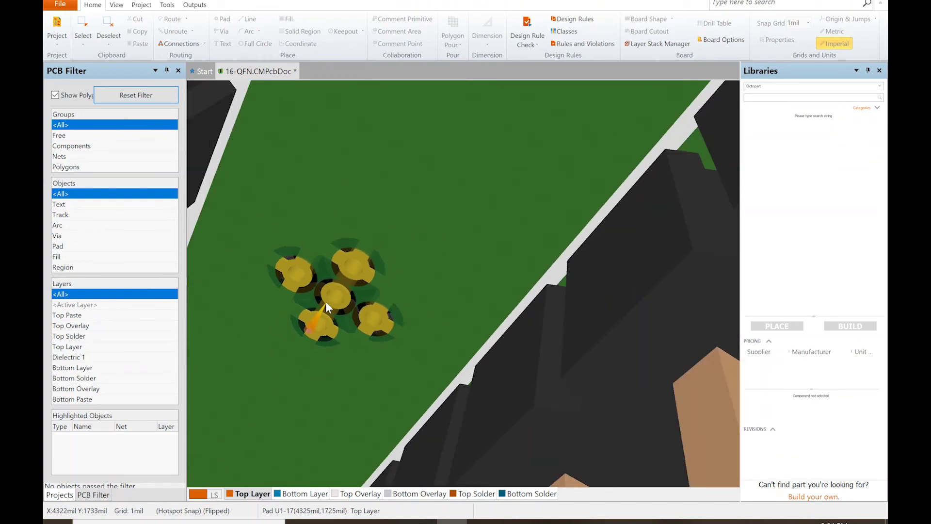
{"action": "key", "text": "0"}
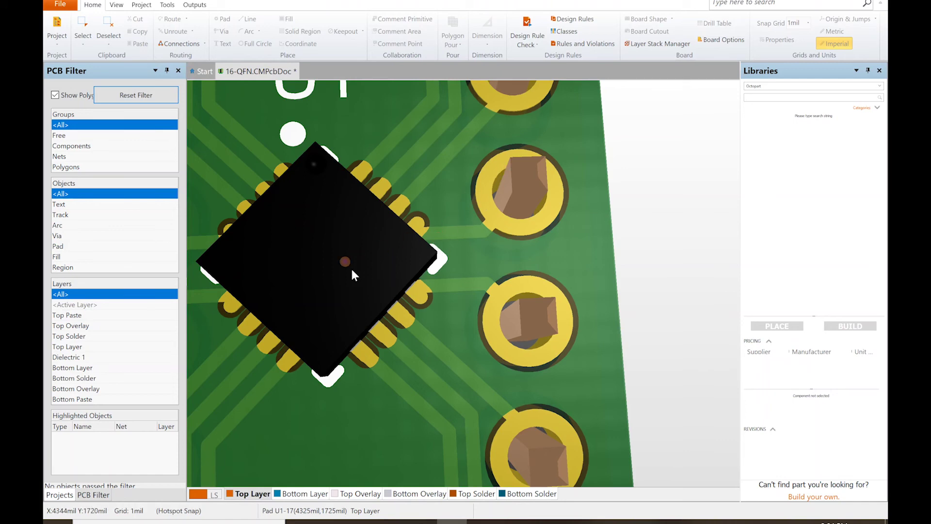
Switch back to the 2D layout and zoom out to see the whole board.
{"action": "key", "text": "0"}
{"action": "key", "text": "2"}
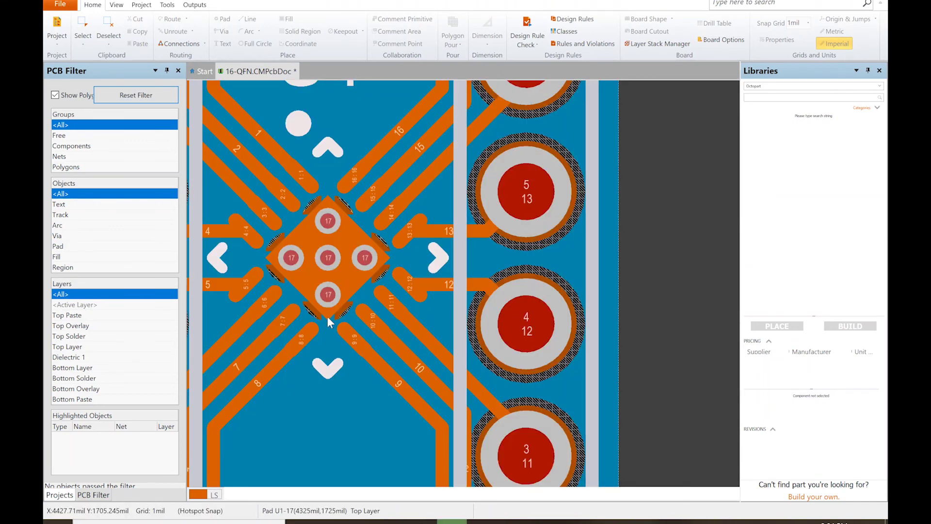
{"action": "scroll", "coordinate": [388, 316], "scroll_direction": "down", "scroll_amount": 2, "text": "ctrl"}
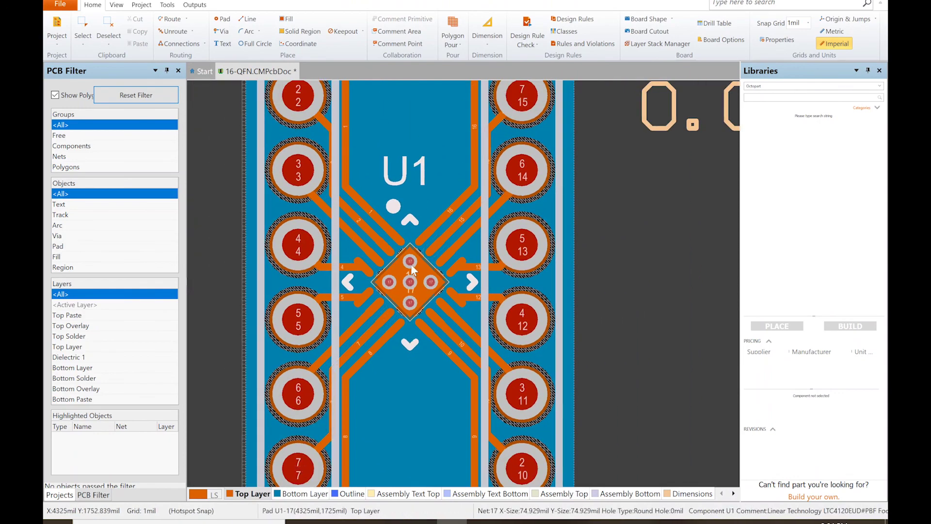
{"action": "scroll", "coordinate": [412, 263], "scroll_direction": "down", "scroll_amount": 2, "text": "ctrl"}
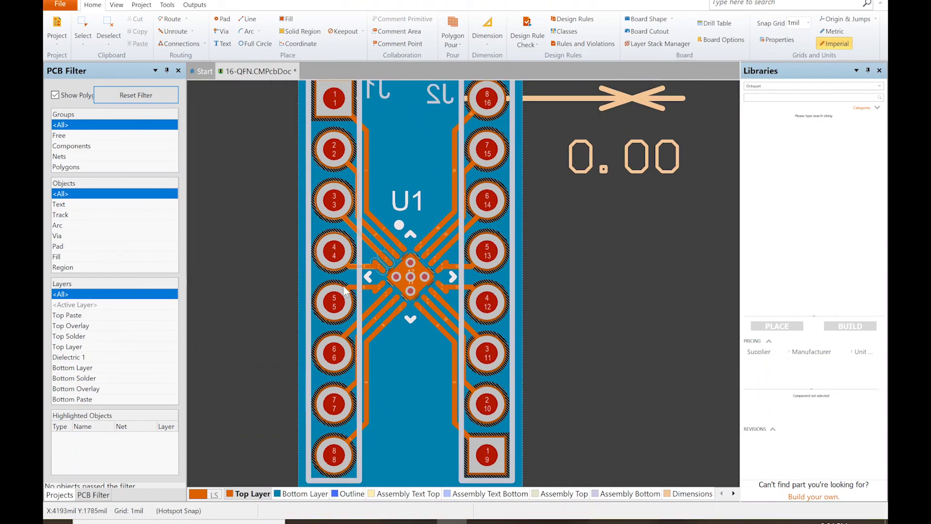